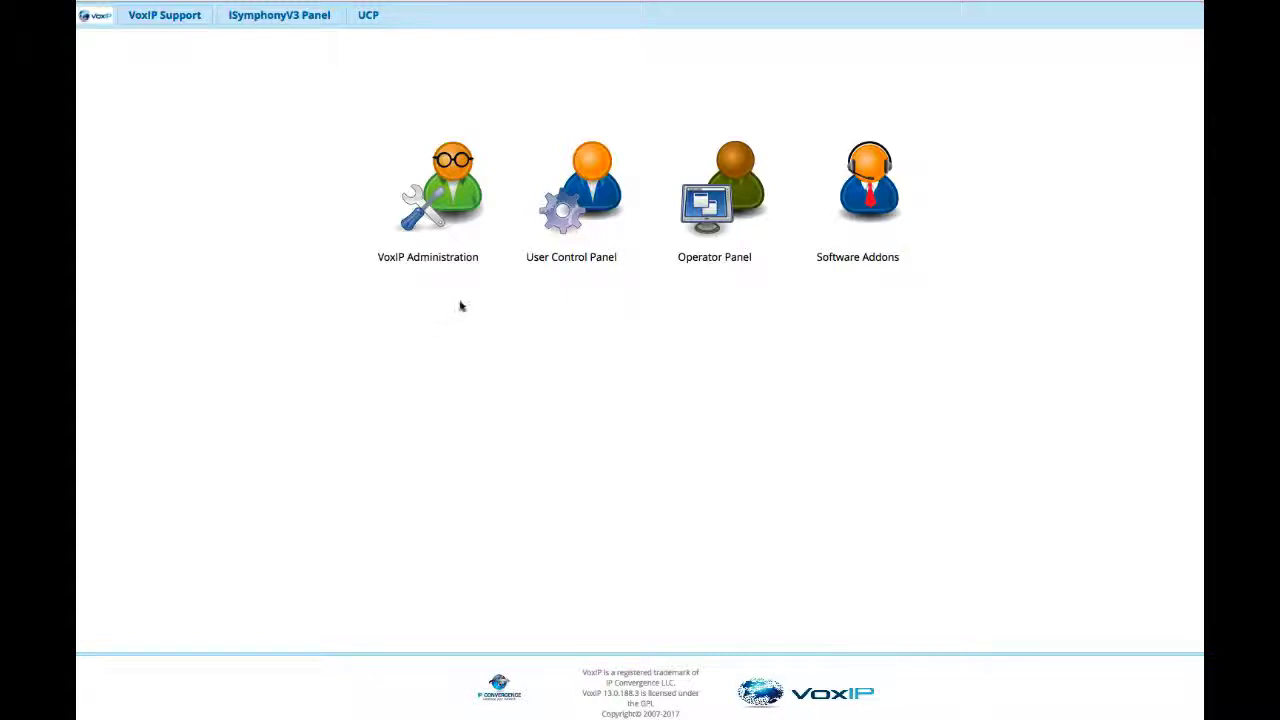
# Log in to VoxIP Administration with the saved supervisor credentials and open the list of extensions.
pyautogui.click(462, 198)
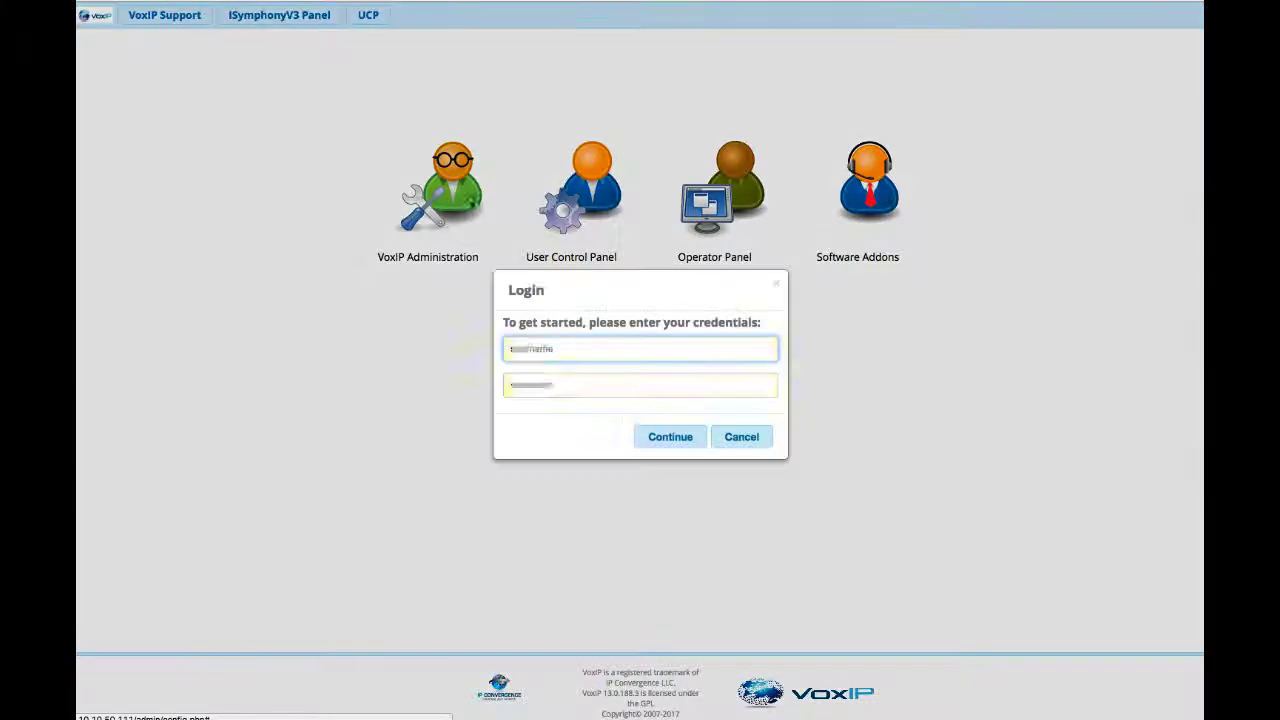
pyautogui.click(672, 444)
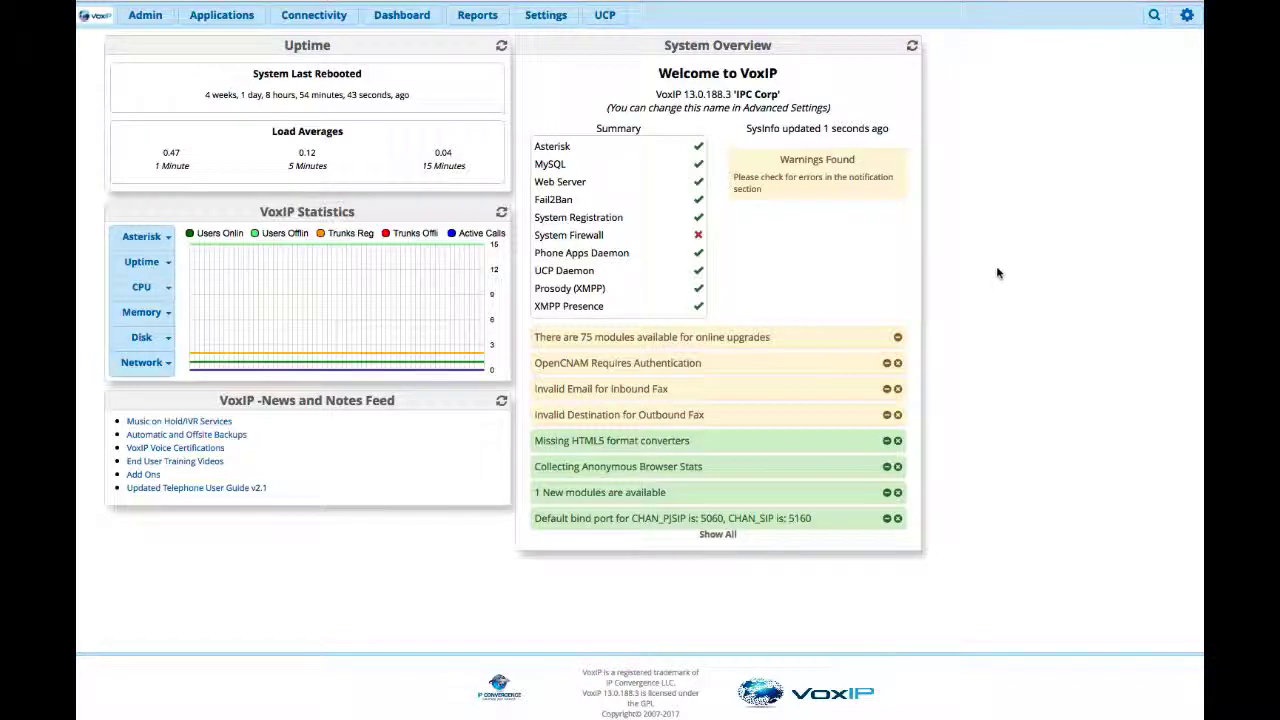
pyautogui.moveTo(268, 352)
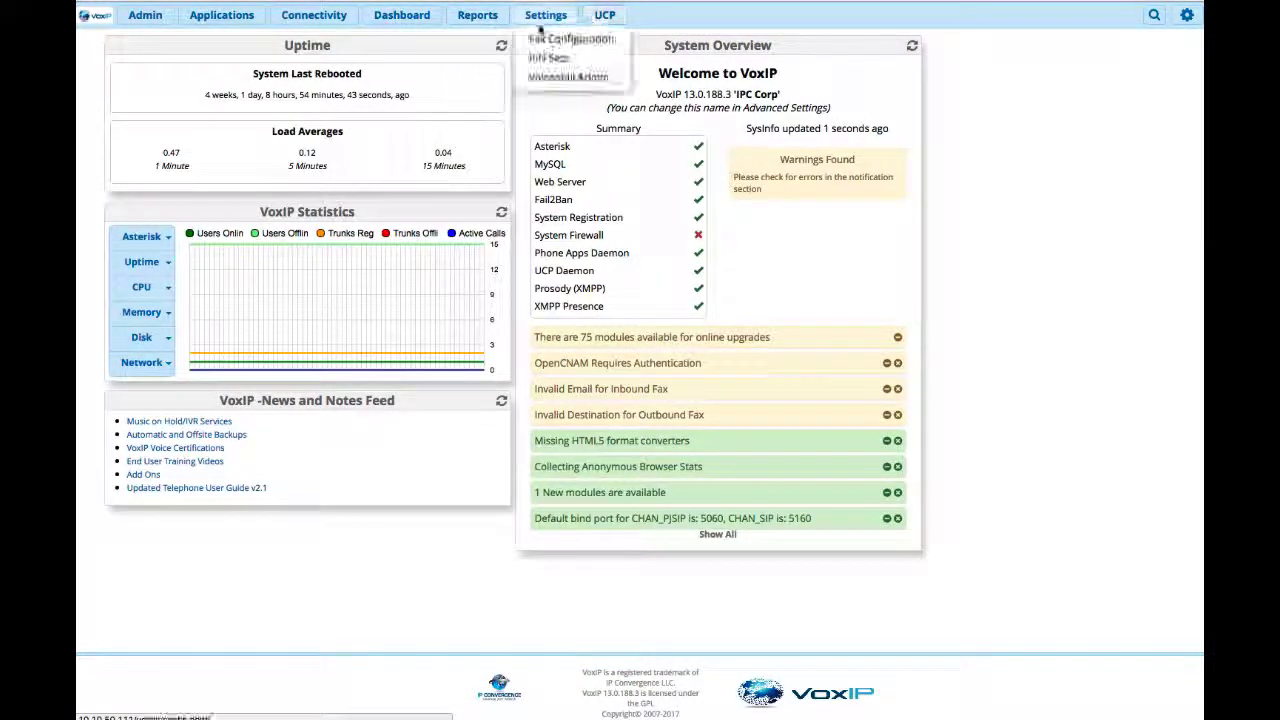
pyautogui.moveTo(222, 16)
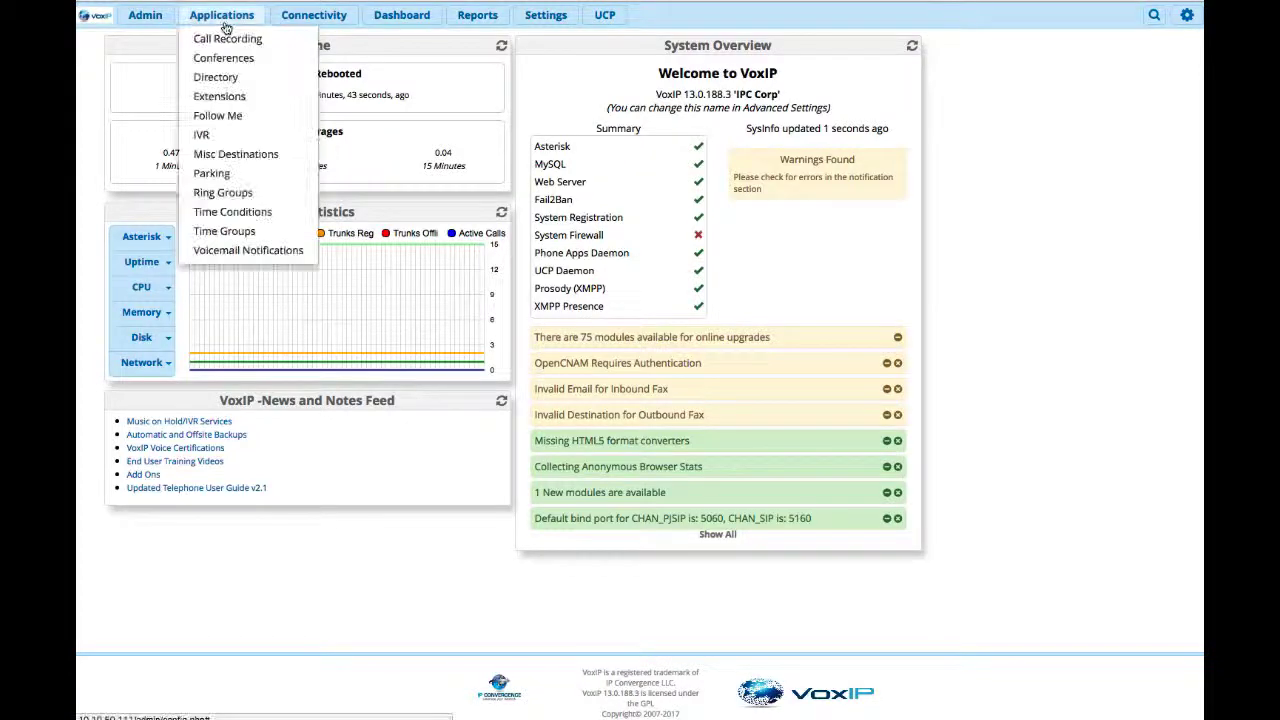
pyautogui.click(222, 96)
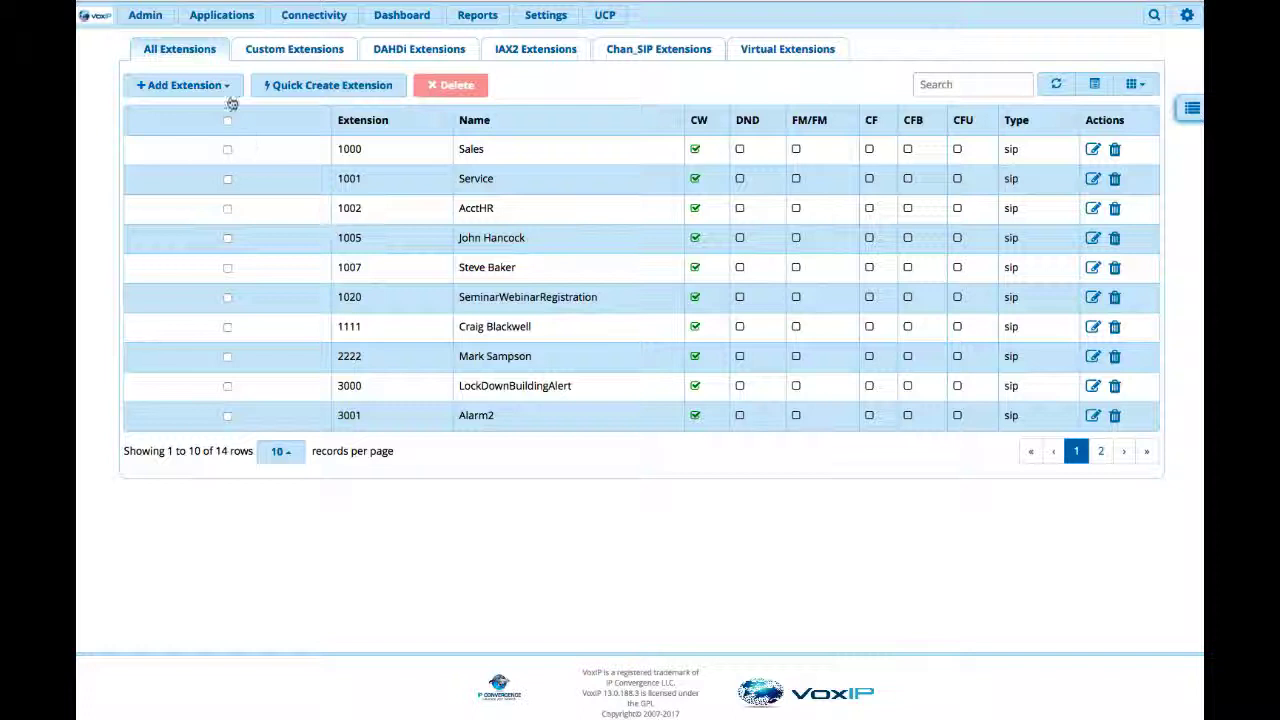
# Start a new SIP extension with user extension 2999 and enter the person's full name as its display name.
pyautogui.click(225, 87)
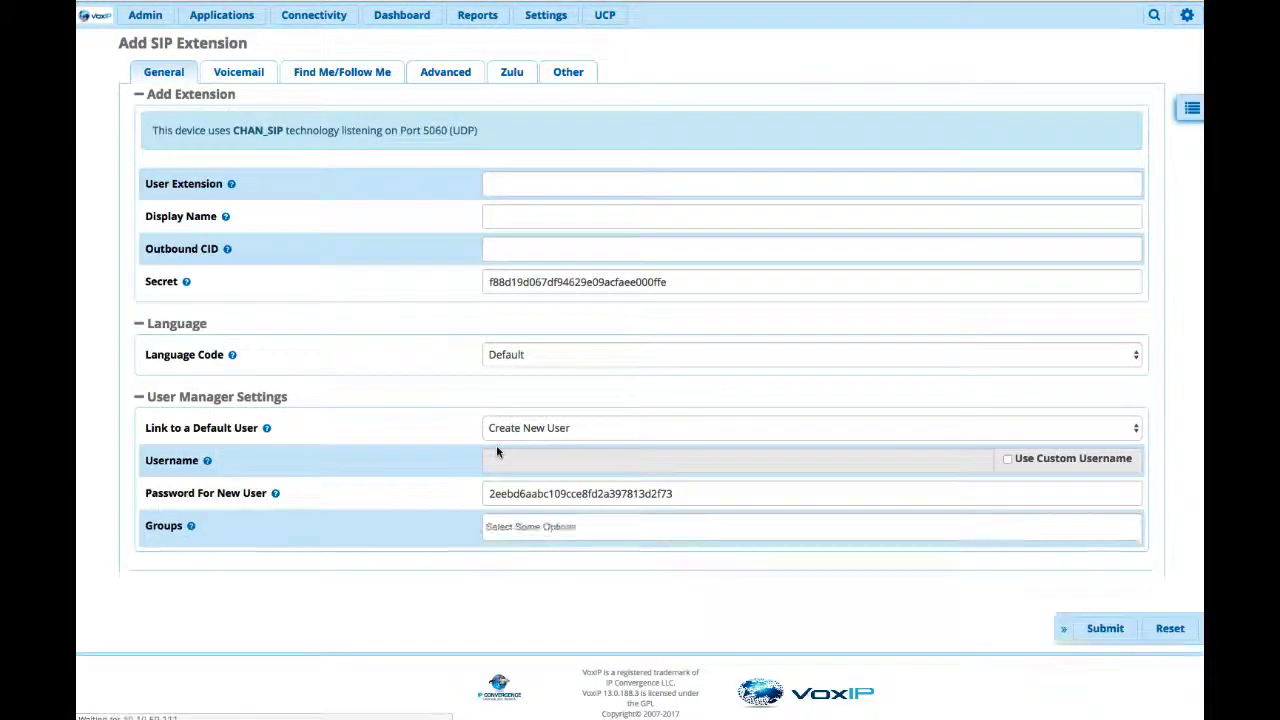
pyautogui.click(493, 185)
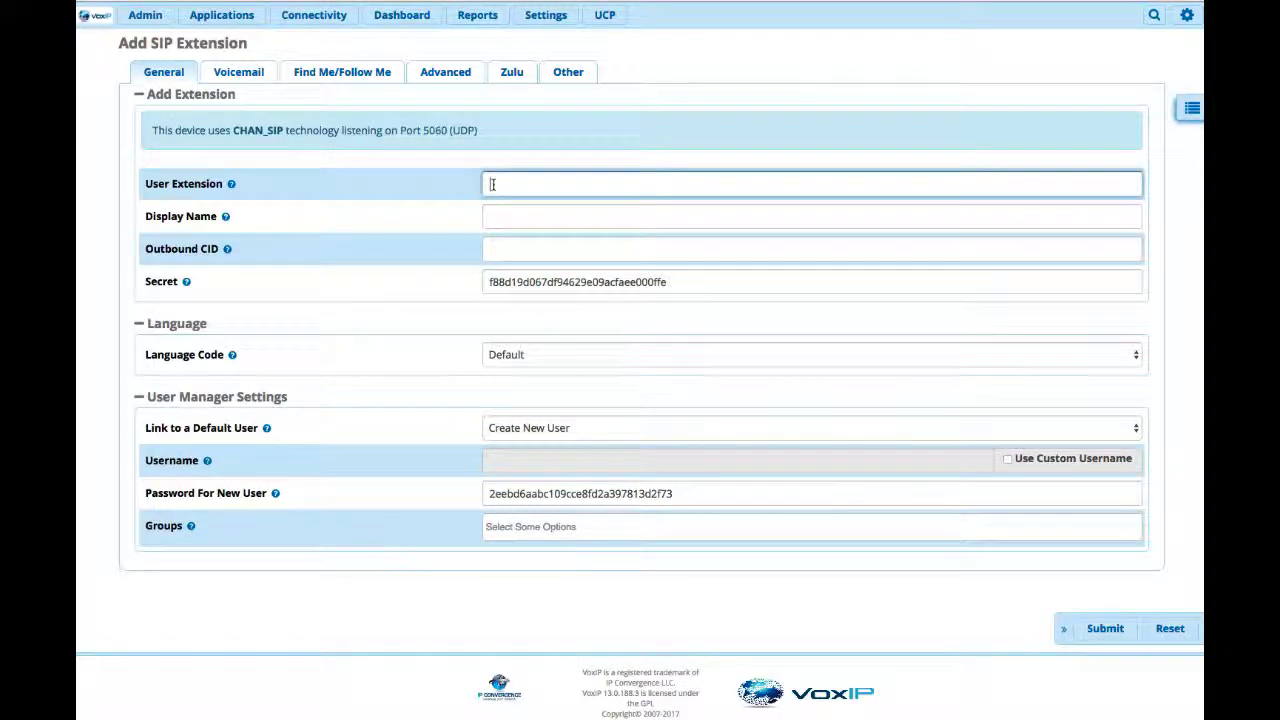
pyautogui.write('2099')
pyautogui.click(490, 215)
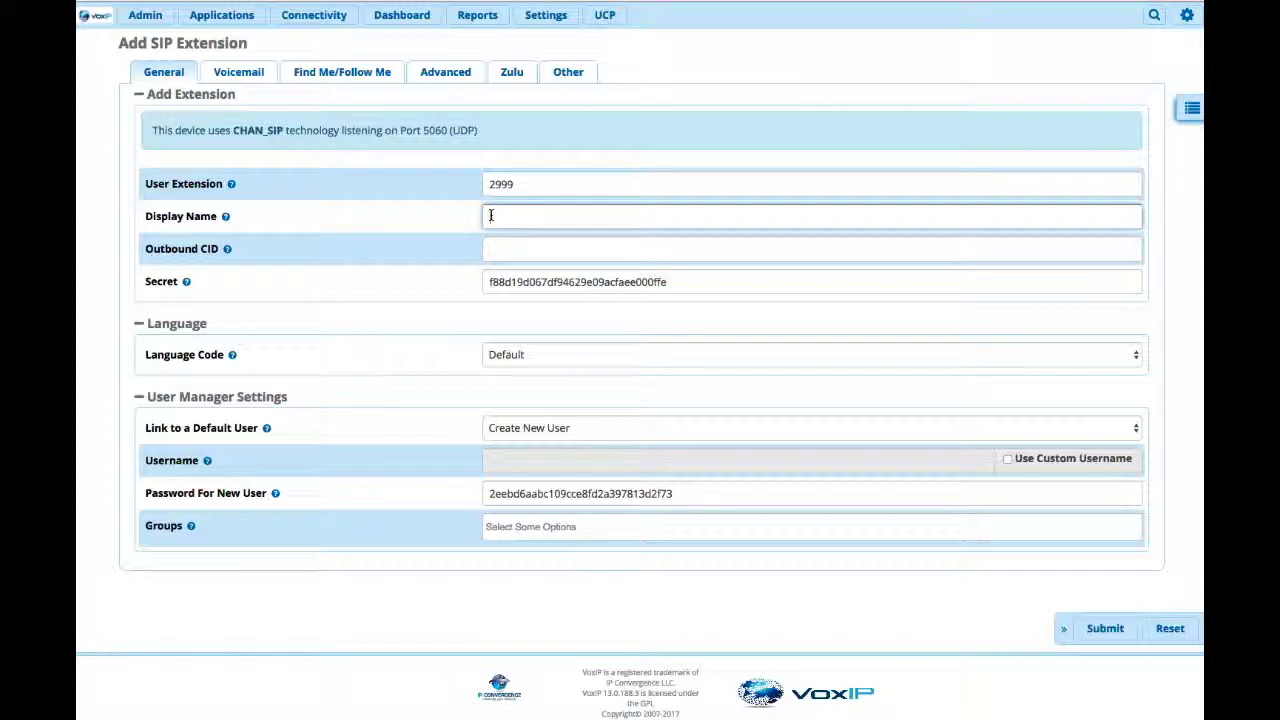
pyautogui.write('John Ha')
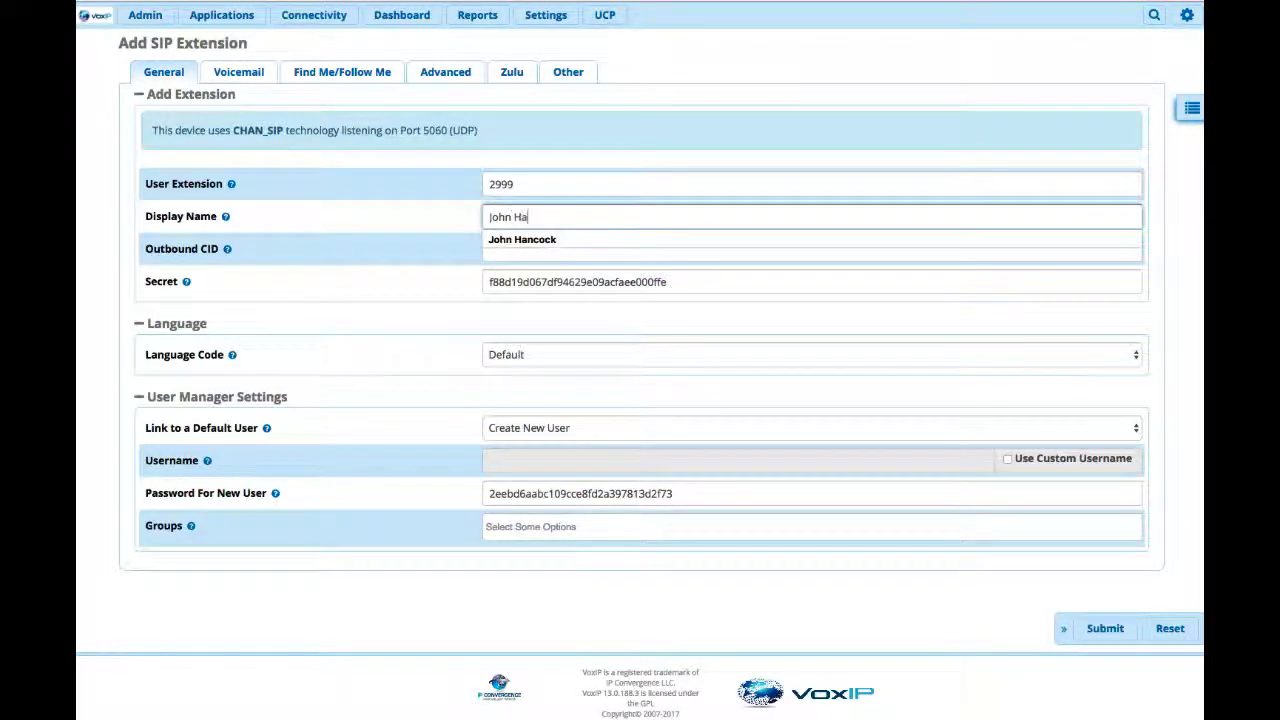
pyautogui.write('ncock')
# Replace the generated secret of the new extension with a custom secret.
pyautogui.click(637, 285)
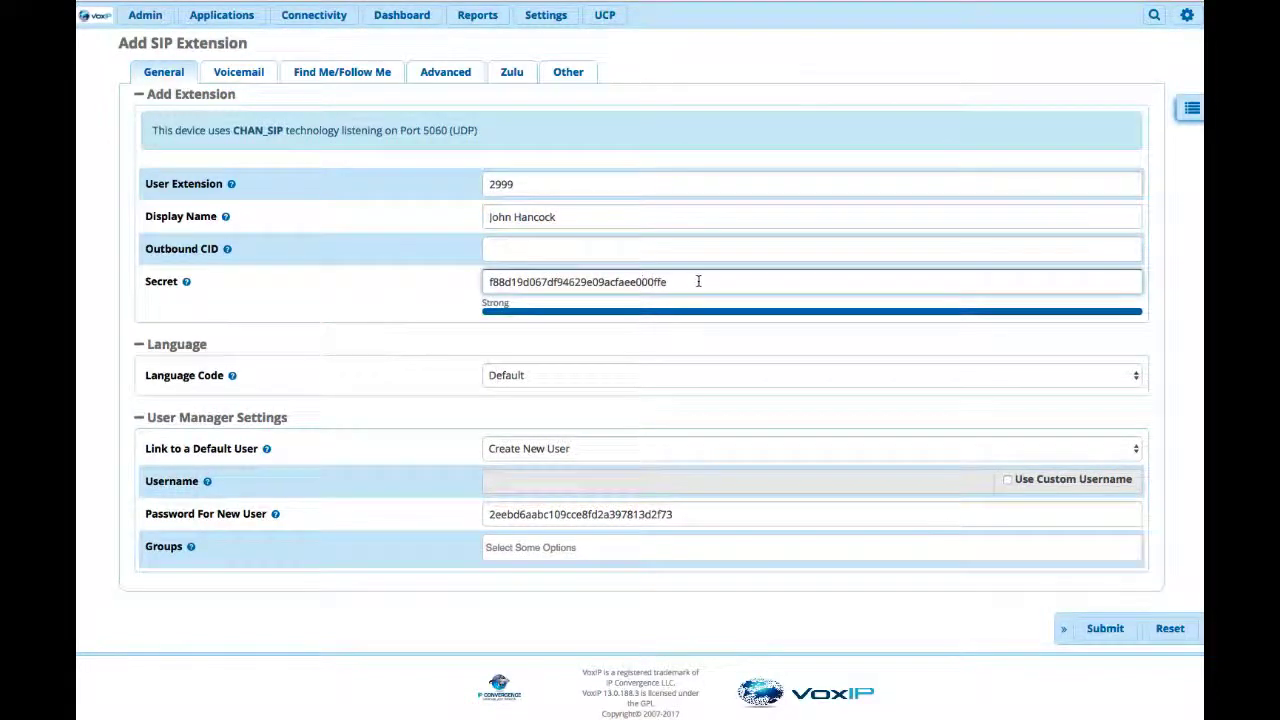
pyautogui.moveTo(700, 281); pyautogui.dragTo(475, 280)
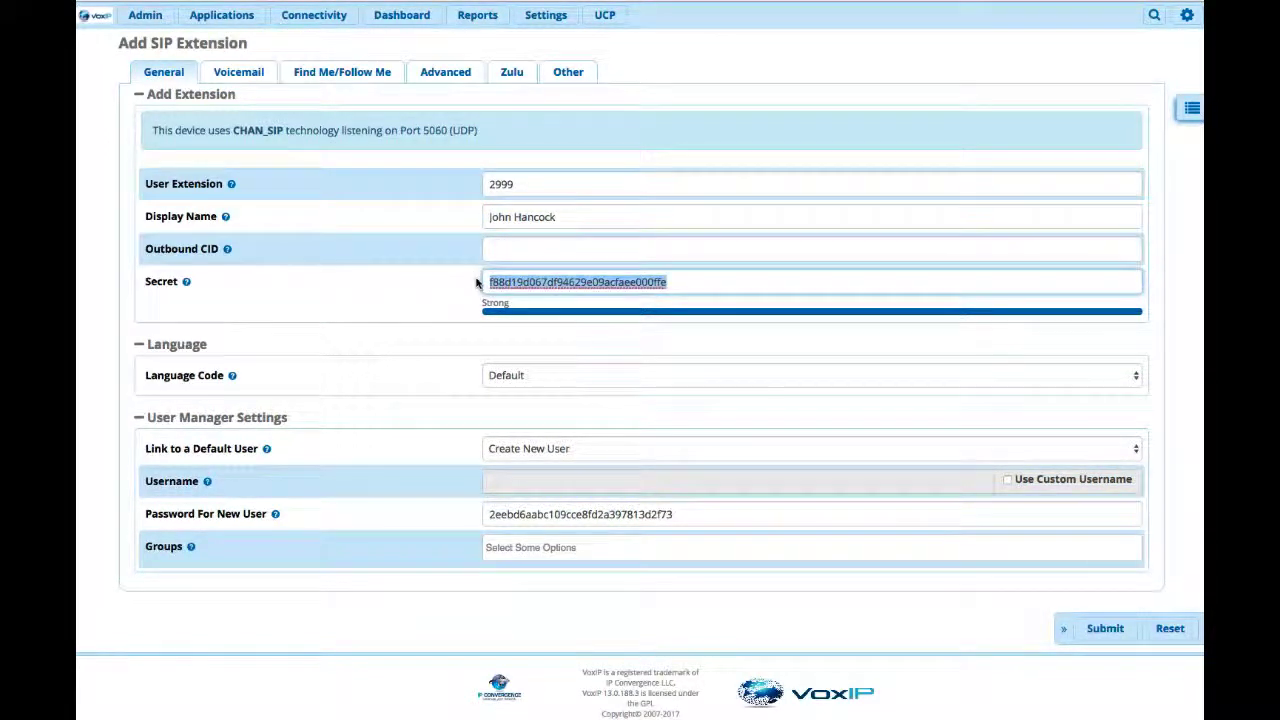
pyautogui.write('12345')
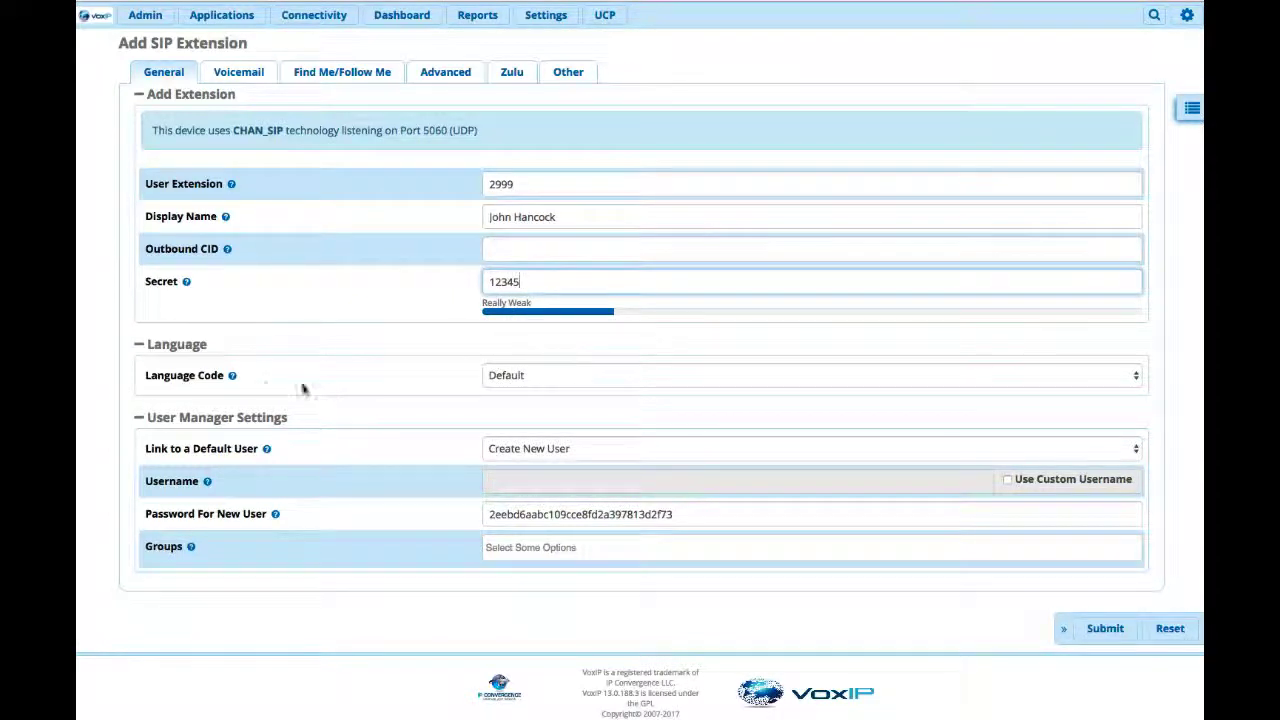
# Keep the extension's language code at Default and set its link to a default user to None.
pyautogui.click(532, 378)
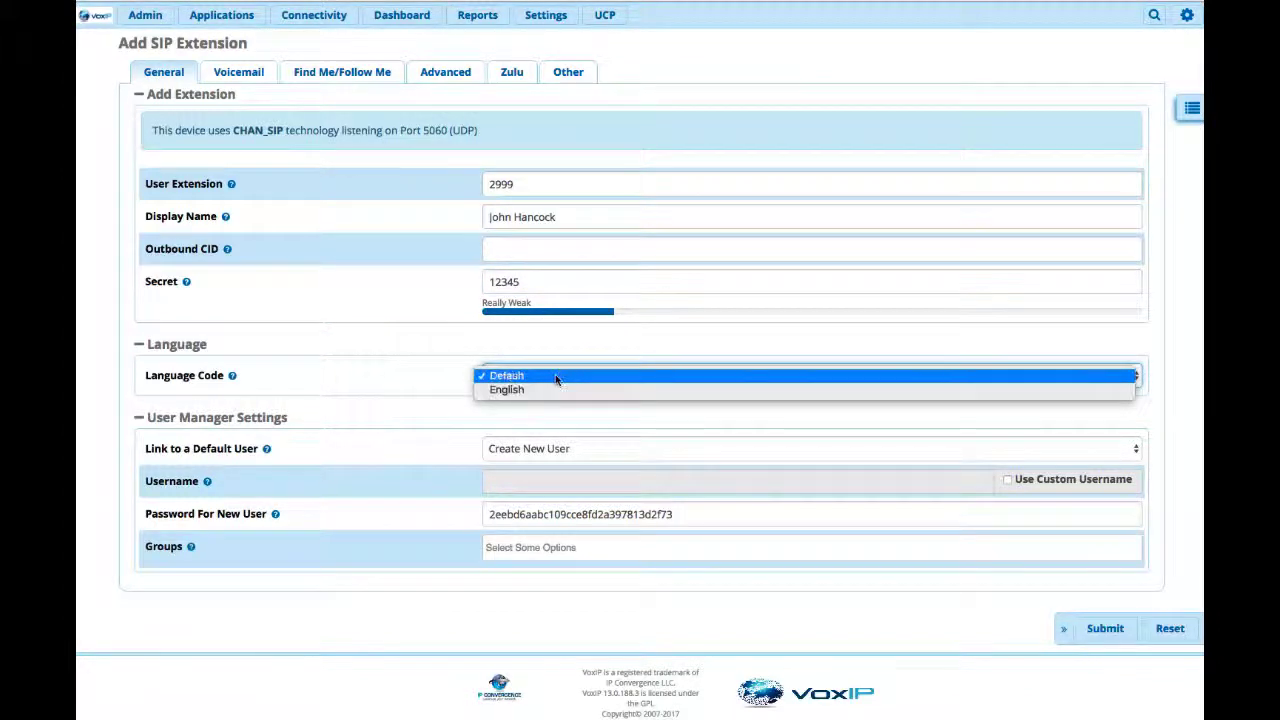
pyautogui.click(560, 344)
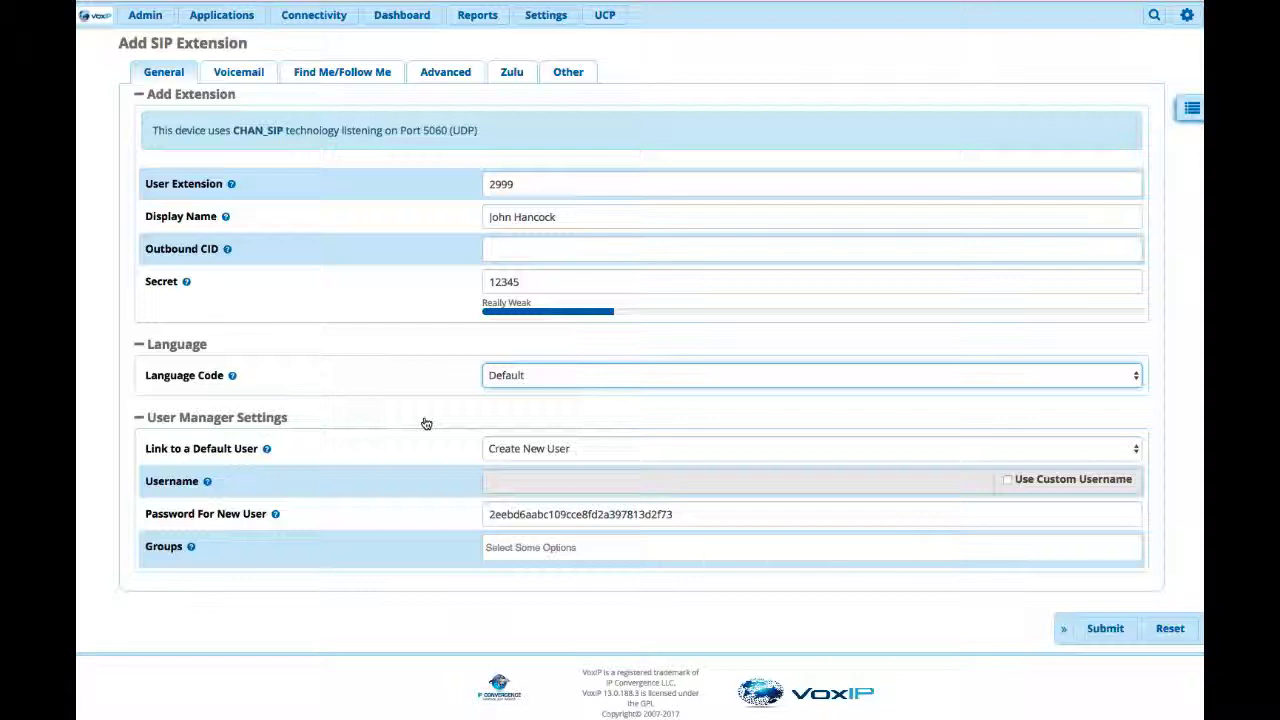
pyautogui.click(1137, 448)
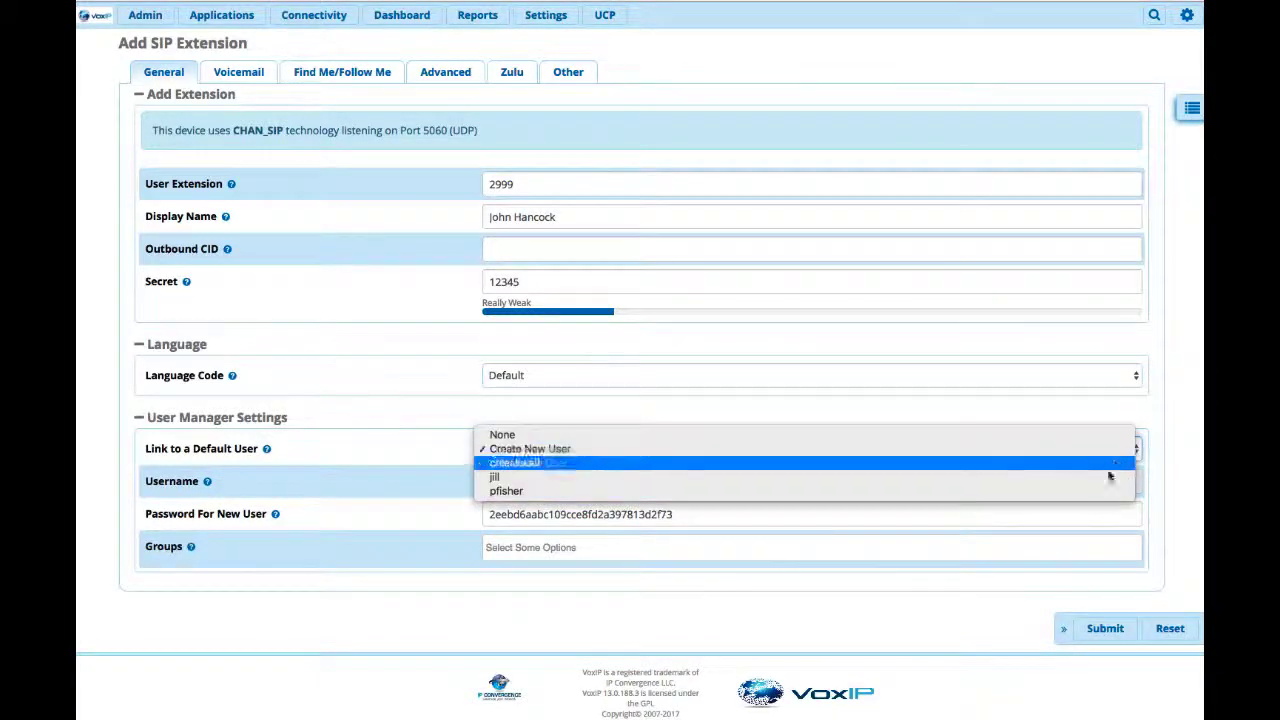
pyautogui.click(1093, 434)
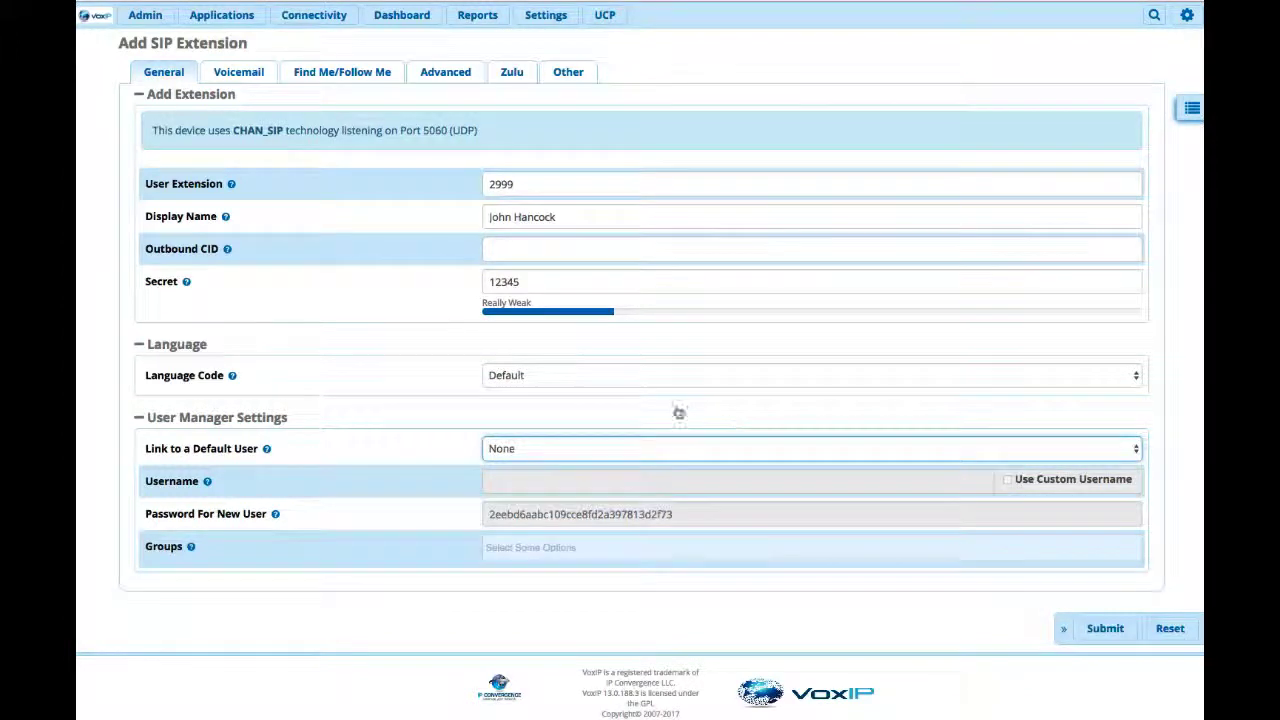
# Enable voicemail for the extension, enter the voicemail password and set Require From Same Extension to Yes.
pyautogui.click(236, 80)
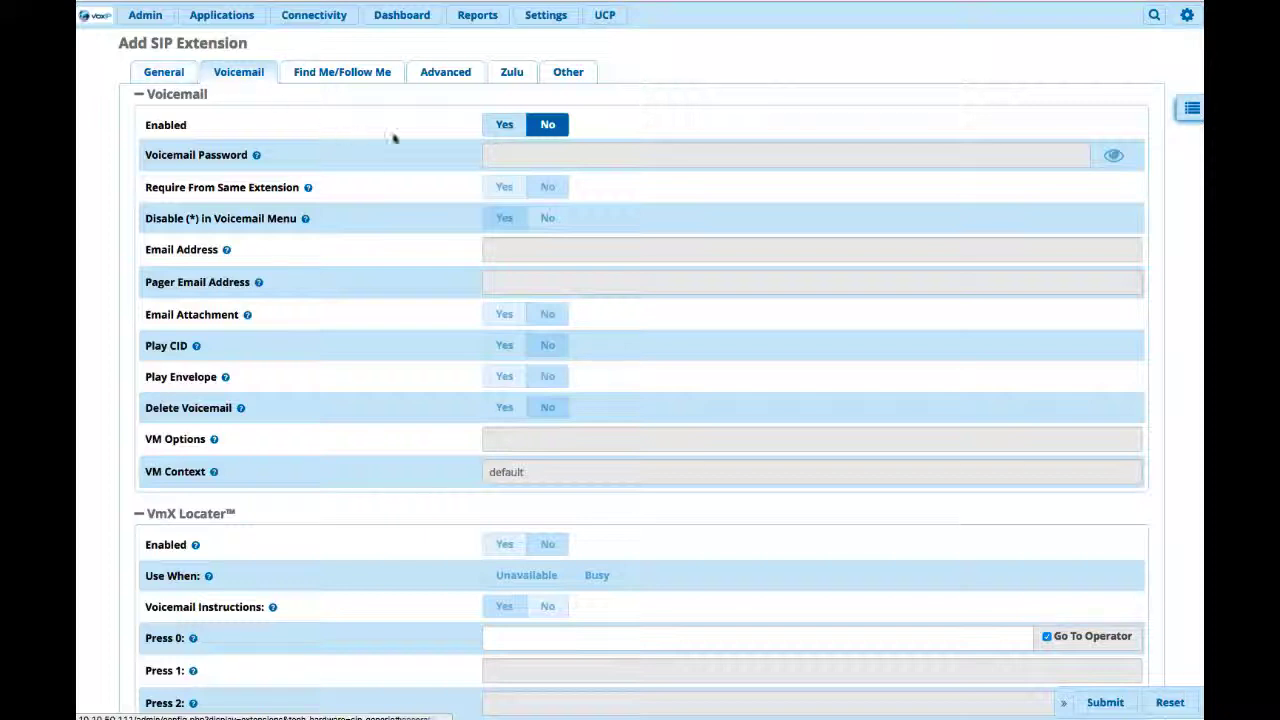
pyautogui.click(503, 126)
pyautogui.click(505, 149)
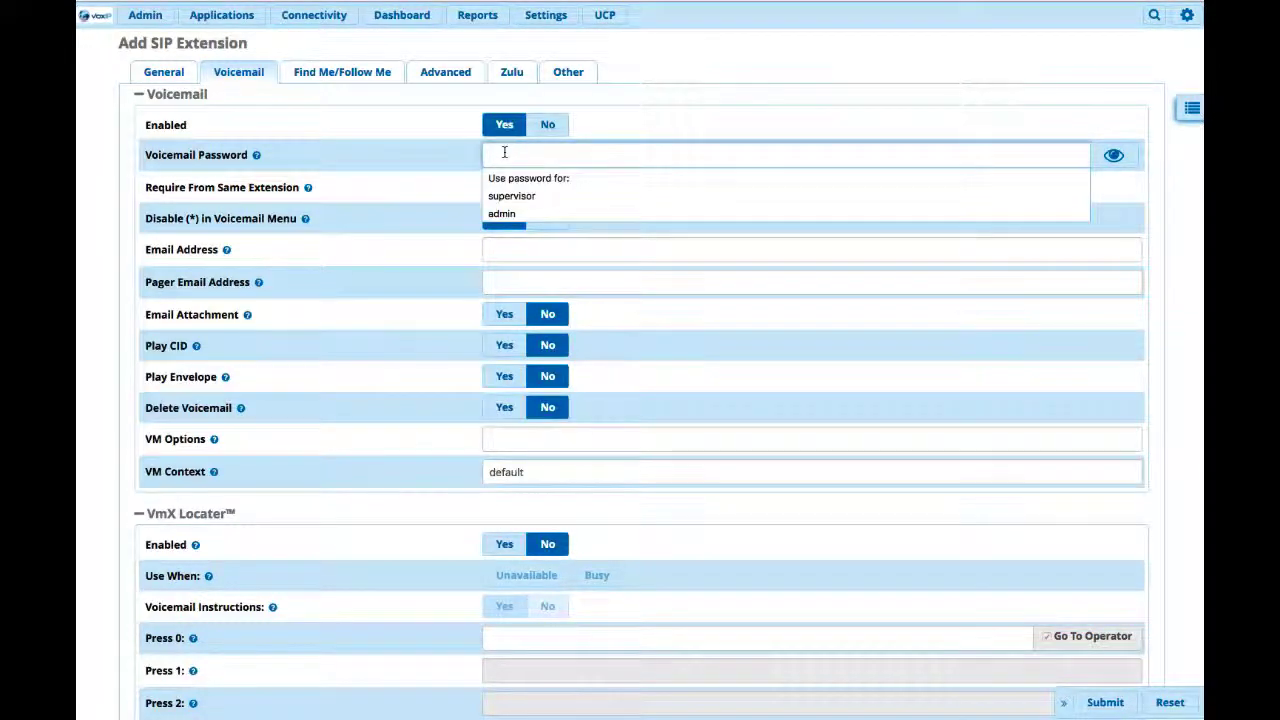
pyautogui.write('12345')
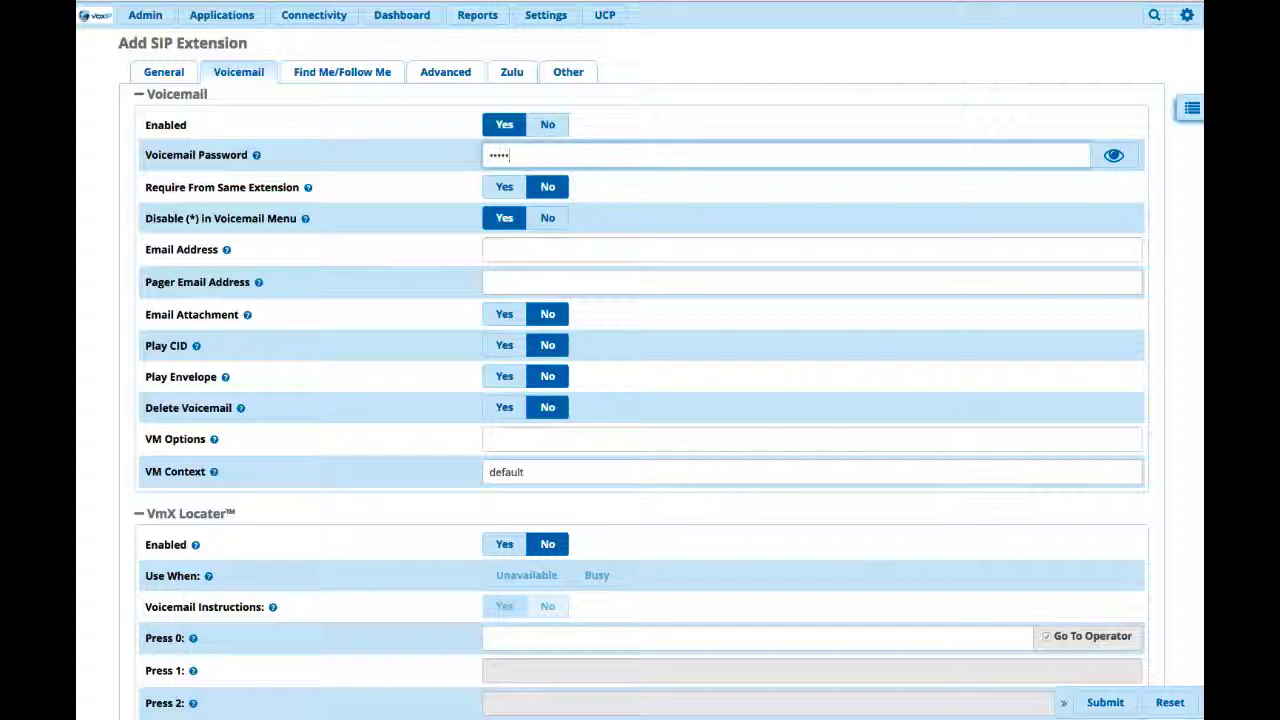
pyautogui.click(505, 189)
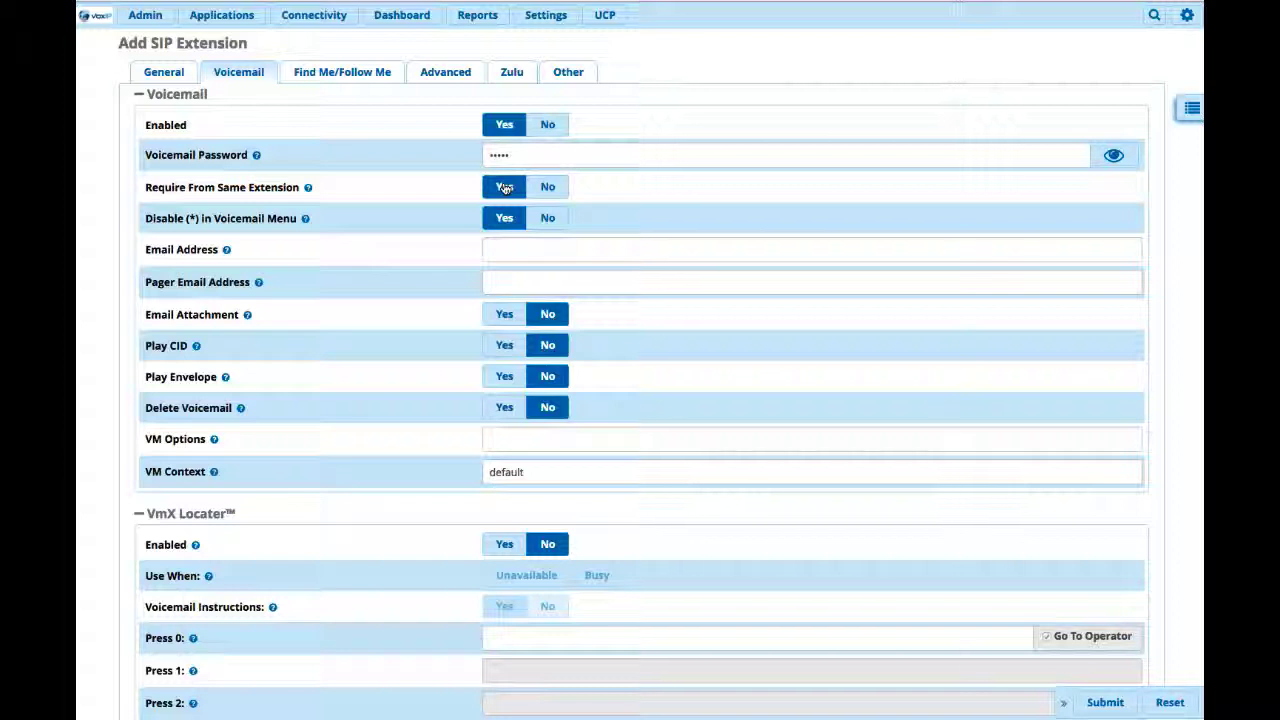
# Enter the person's e-mail address in the voicemail settings and set Email Attachment to Yes.
pyautogui.click(509, 245)
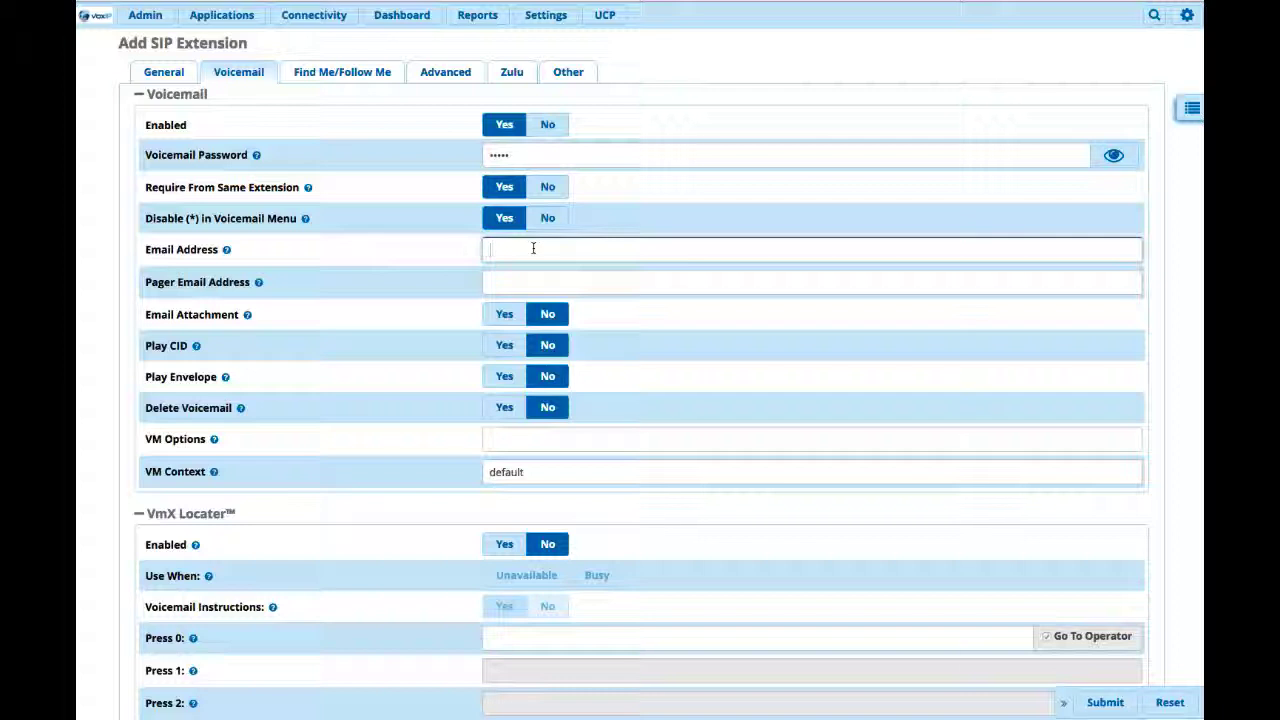
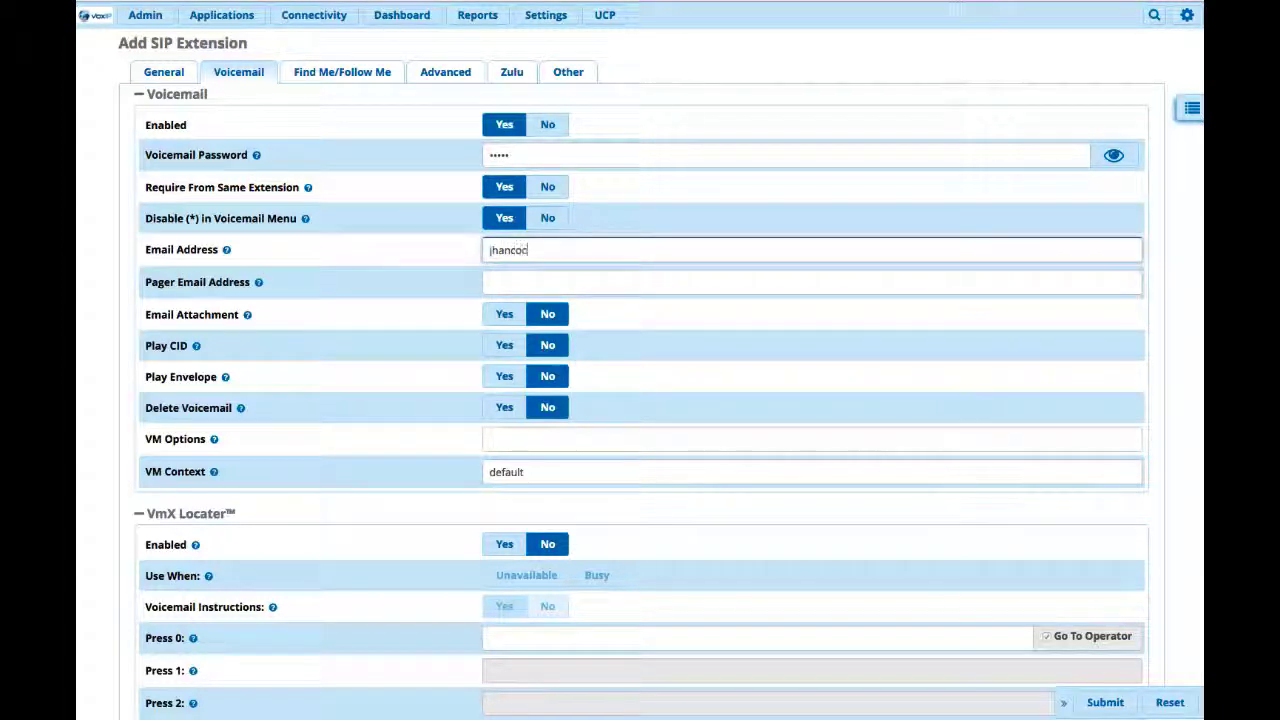
pyautogui.scroll(-2, 503, 172)
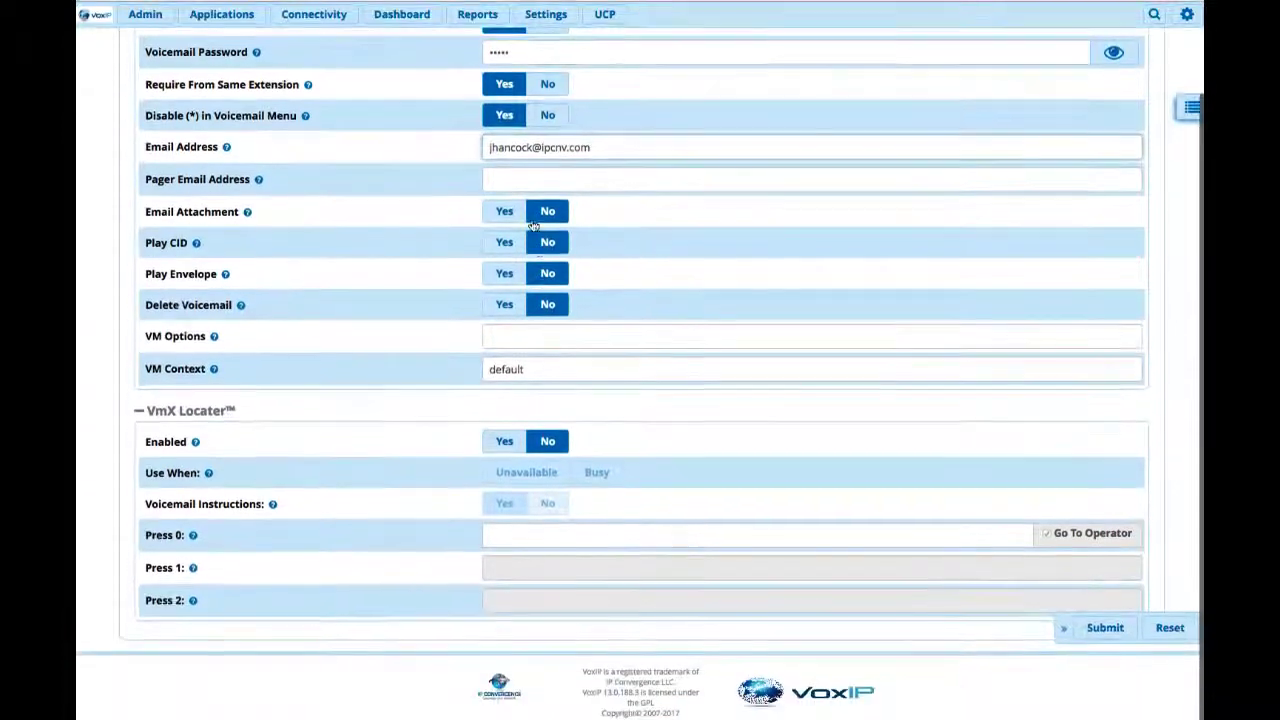
pyautogui.click(503, 178)
pyautogui.scroll(1, 503, 172)
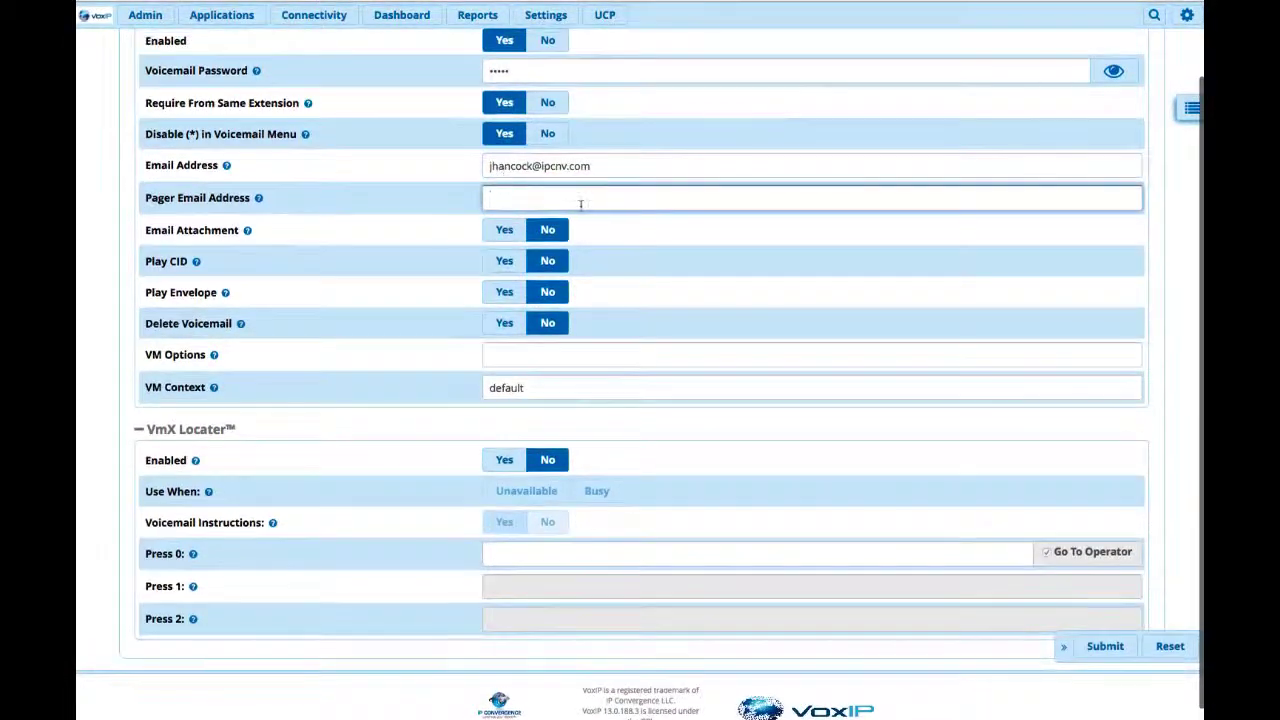
pyautogui.click(506, 230)
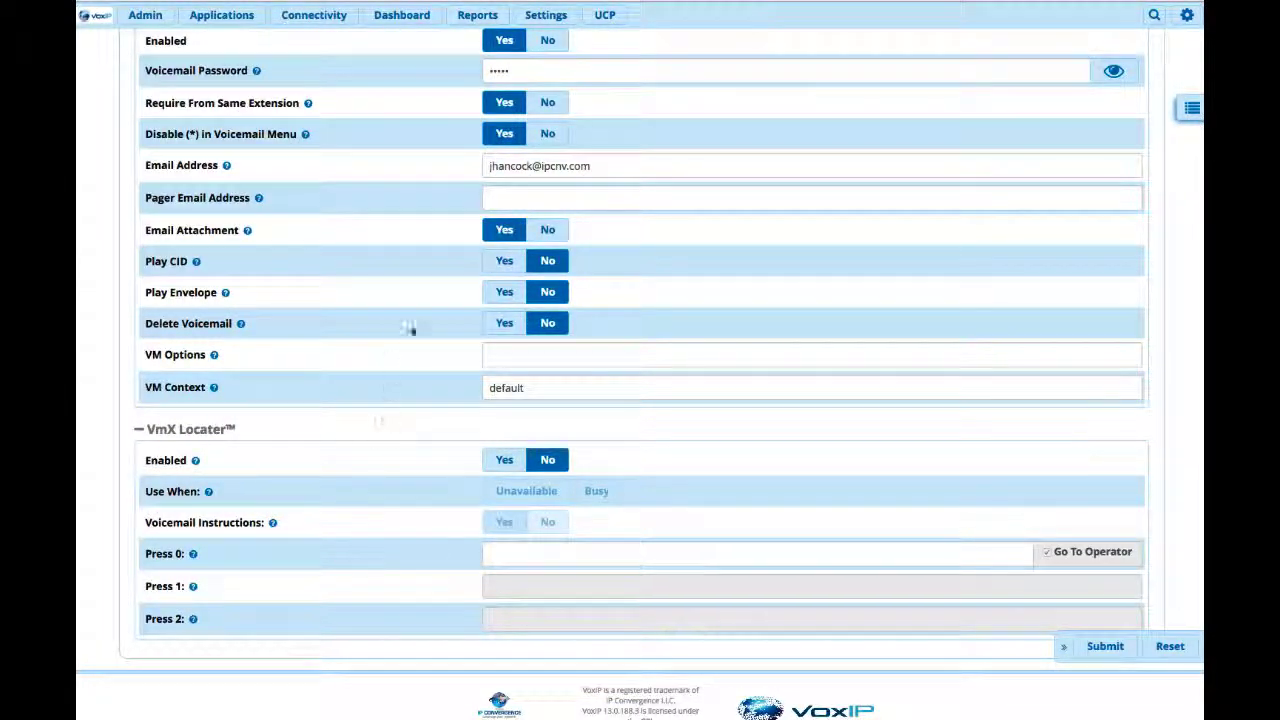
# Set Add to iSymphony, Create User and Full User to no in the extension's iSymphony settings.
pyautogui.scroll(3, 392, 296)
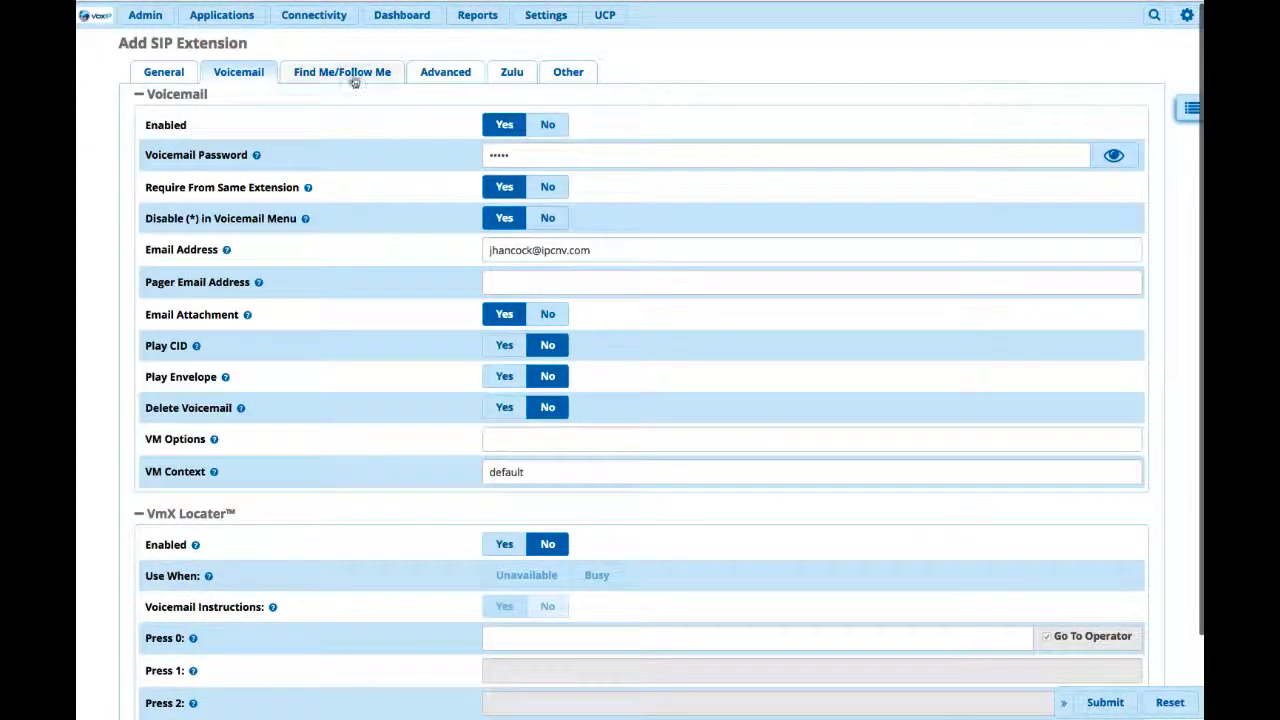
pyautogui.click(565, 79)
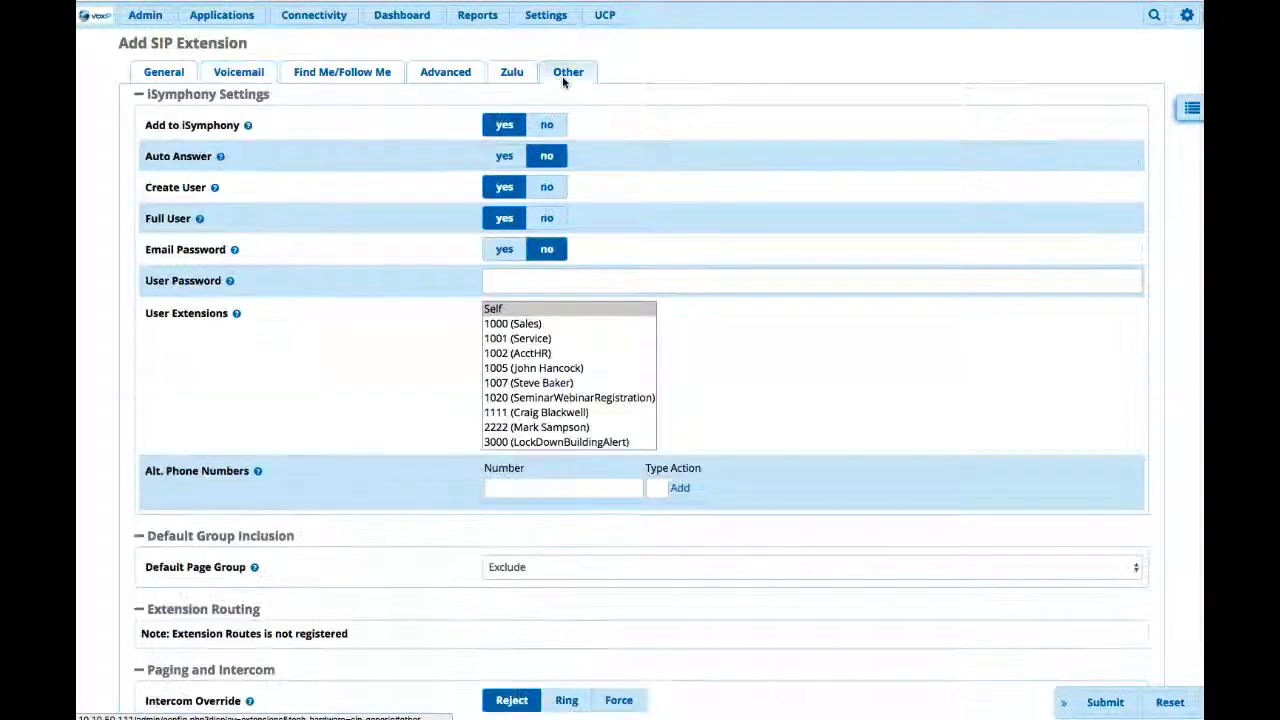
pyautogui.click(551, 130)
pyautogui.click(549, 189)
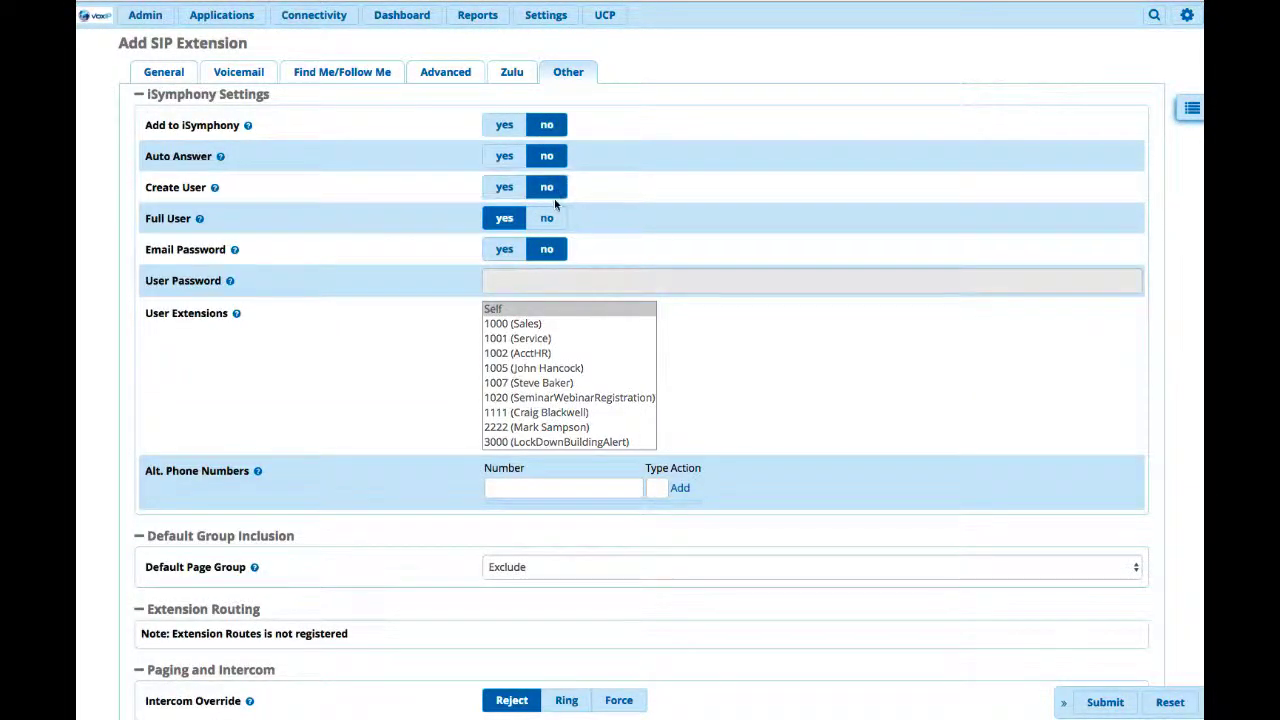
pyautogui.click(551, 220)
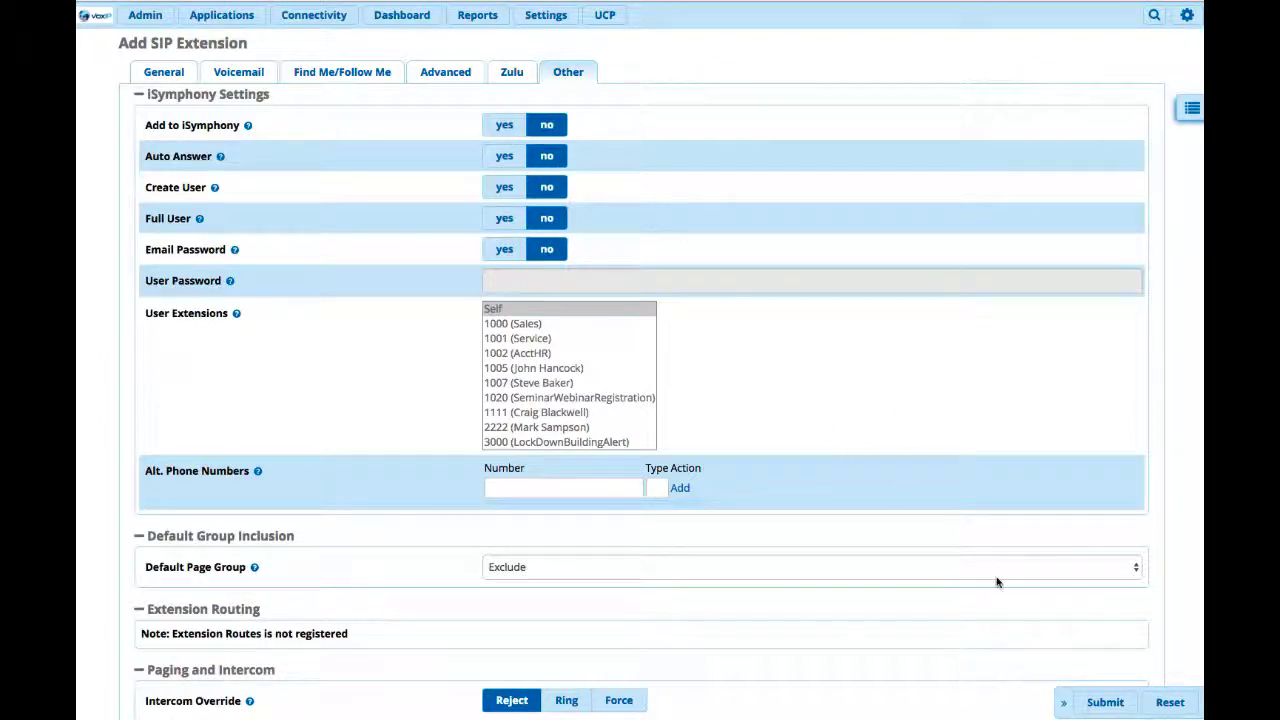
# Submit the new extension and apply the configuration changes.
pyautogui.click(1103, 702)
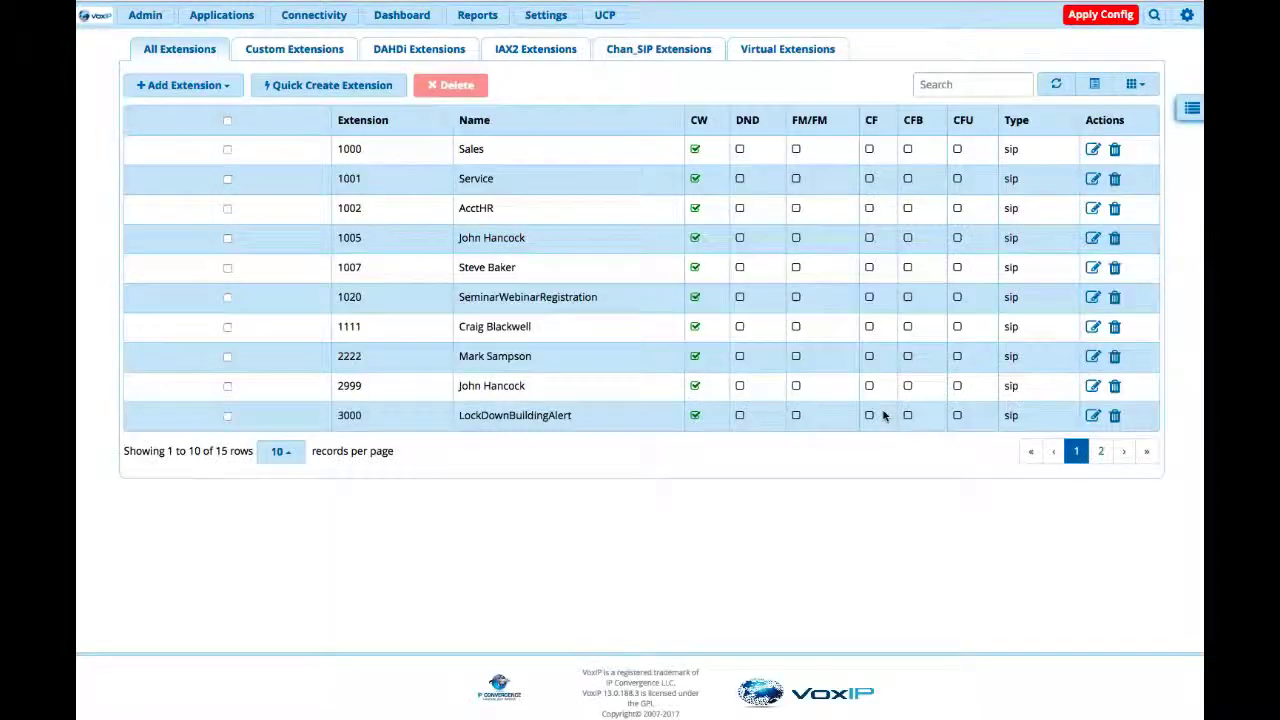
pyautogui.click(1094, 12)
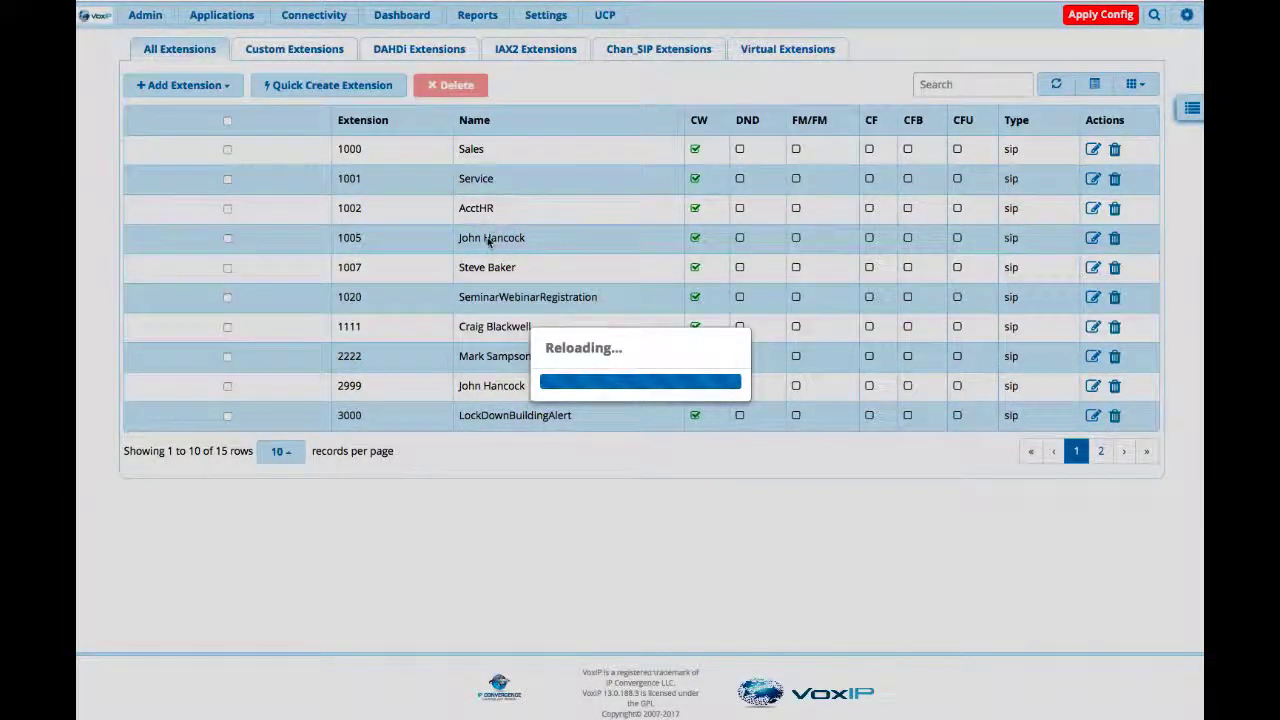